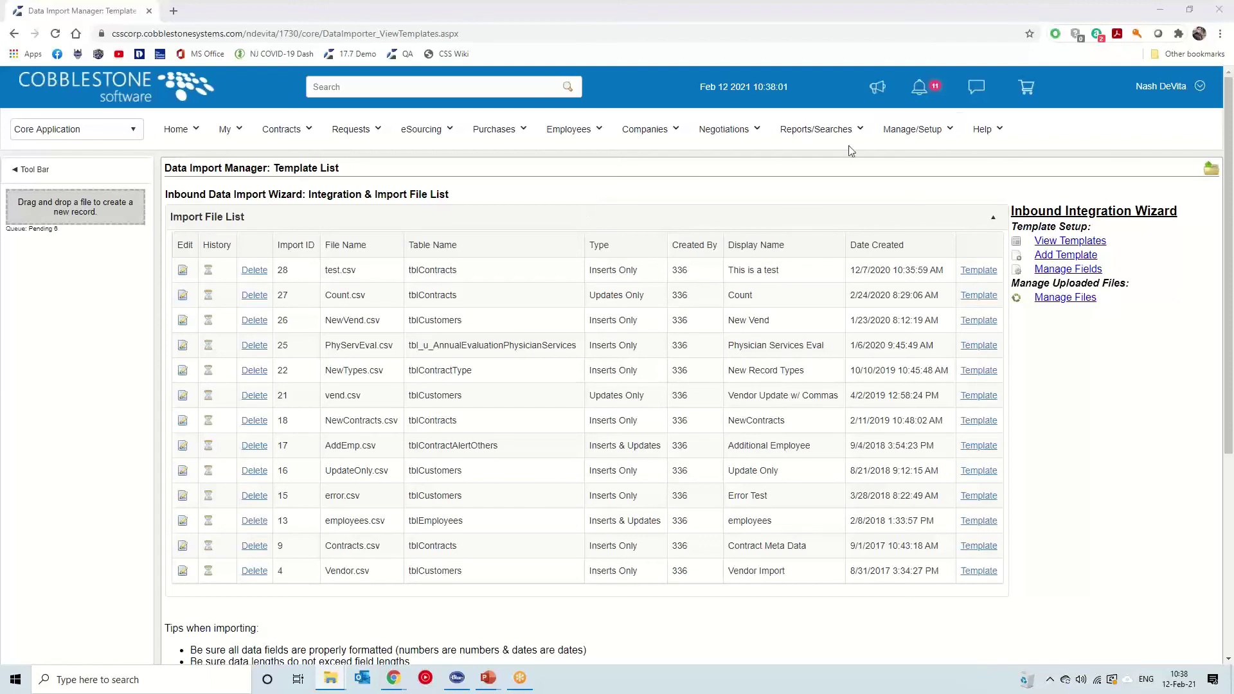
Step: Open a new inbound import template and check its display name, file name and linked table fields
{"action": "left_click", "coordinate": [916, 131]}
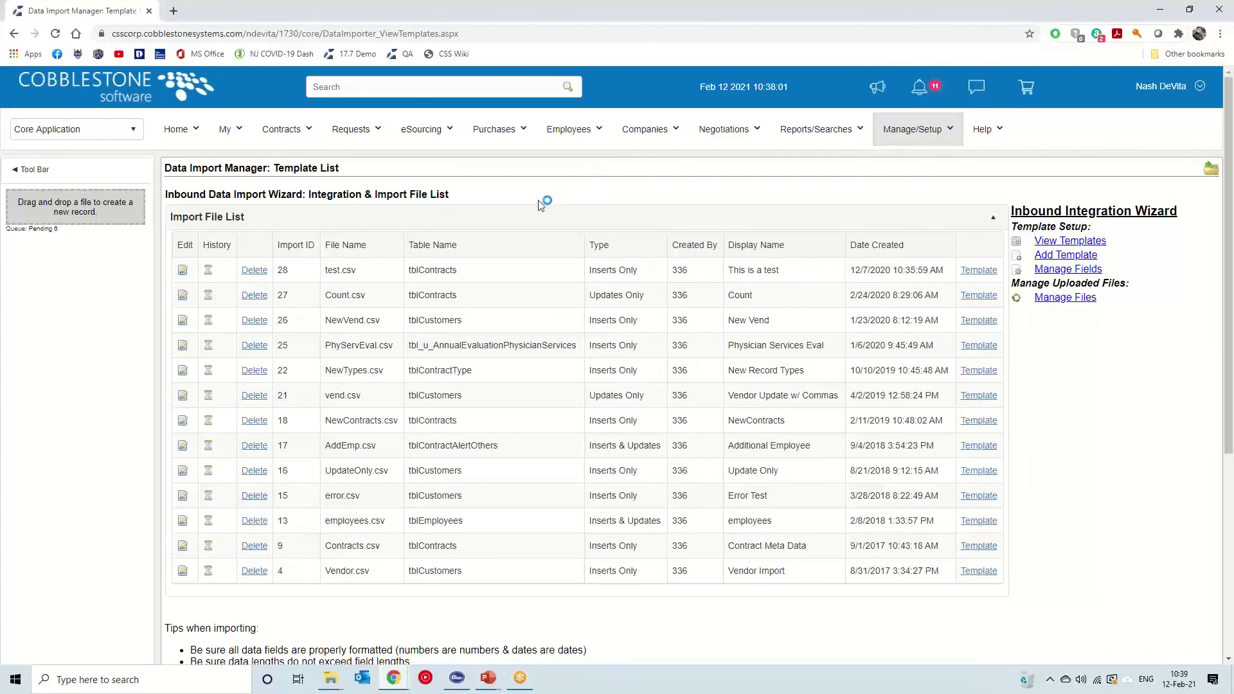
{"action": "left_click", "coordinate": [1064, 257]}
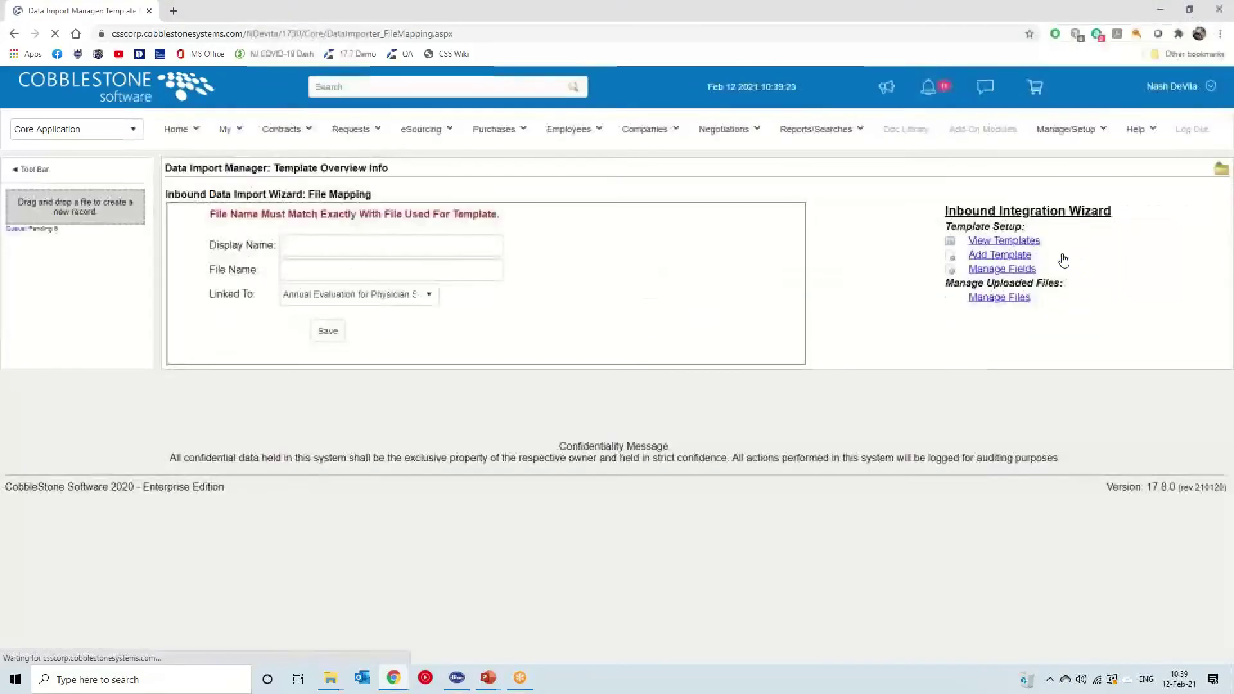
{"action": "left_click", "coordinate": [400, 240]}
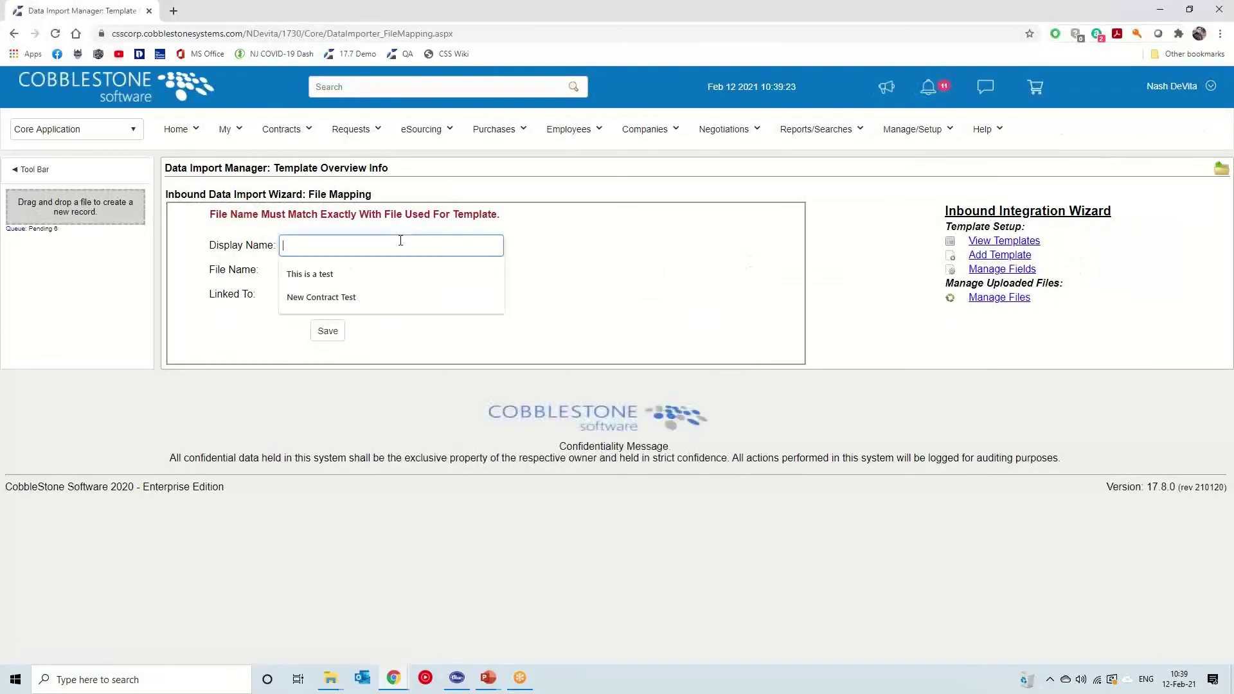
{"action": "left_click", "coordinate": [626, 255]}
{"action": "left_click", "coordinate": [488, 270]}
{"action": "left_click", "coordinate": [489, 271]}
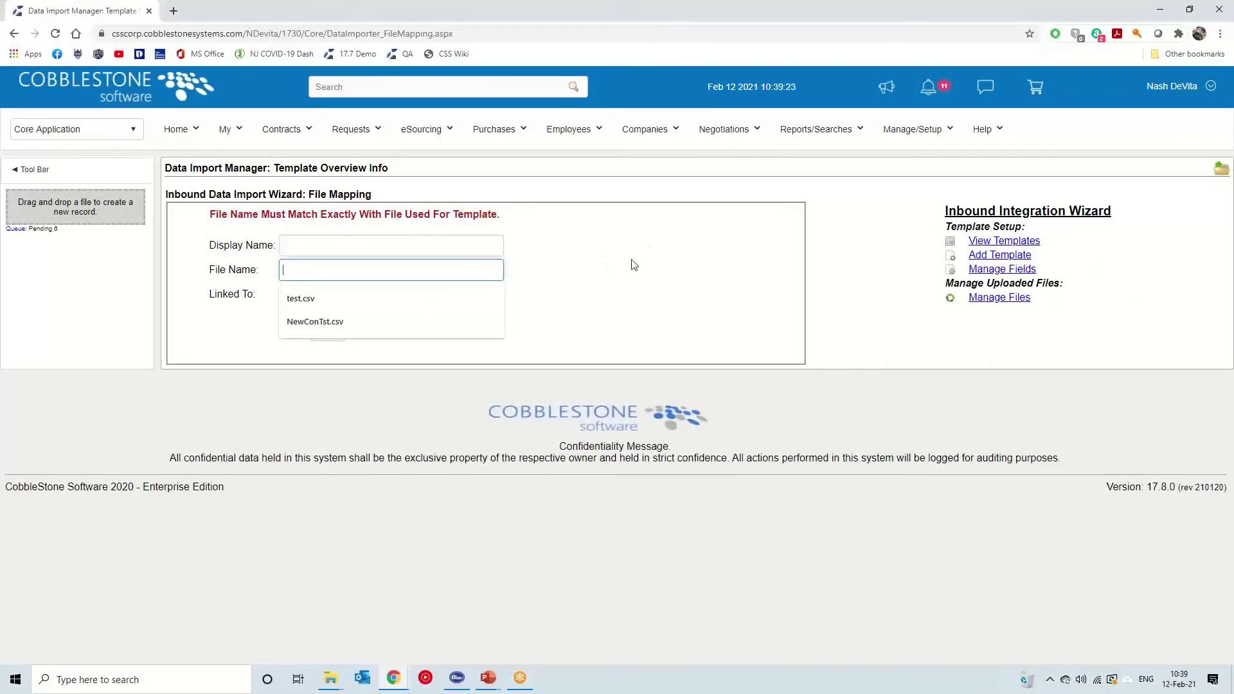
{"action": "left_click", "coordinate": [668, 260]}
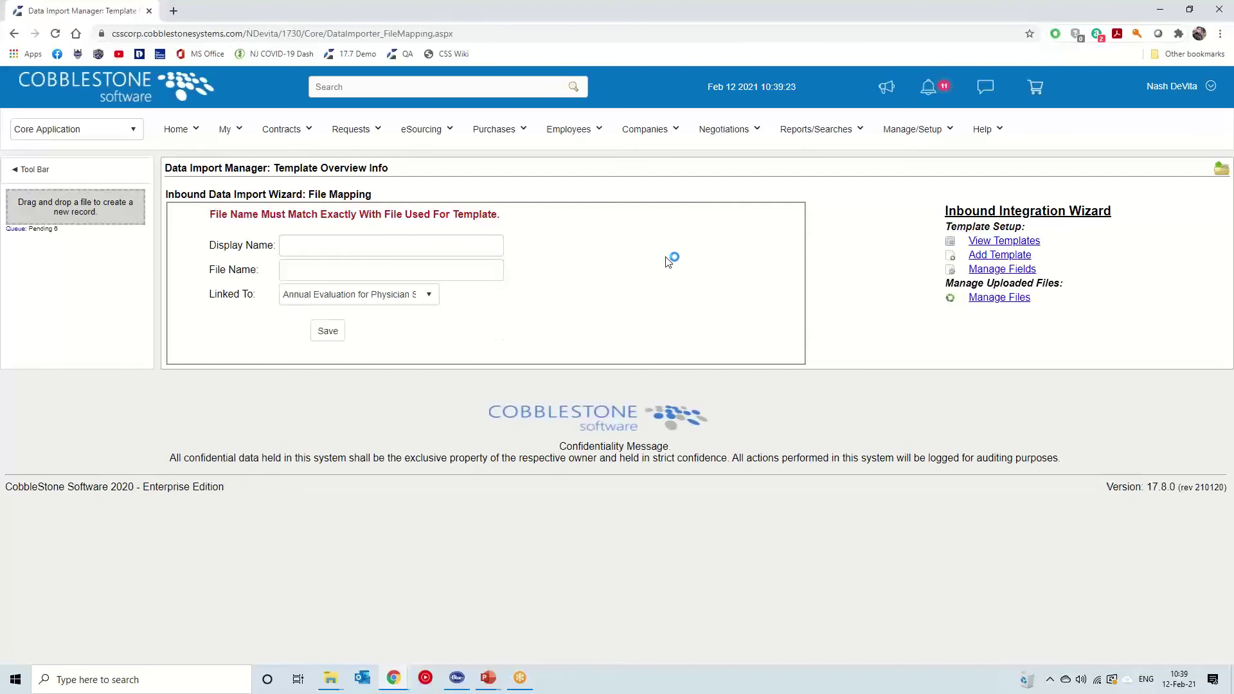
{"action": "left_click", "coordinate": [434, 292]}
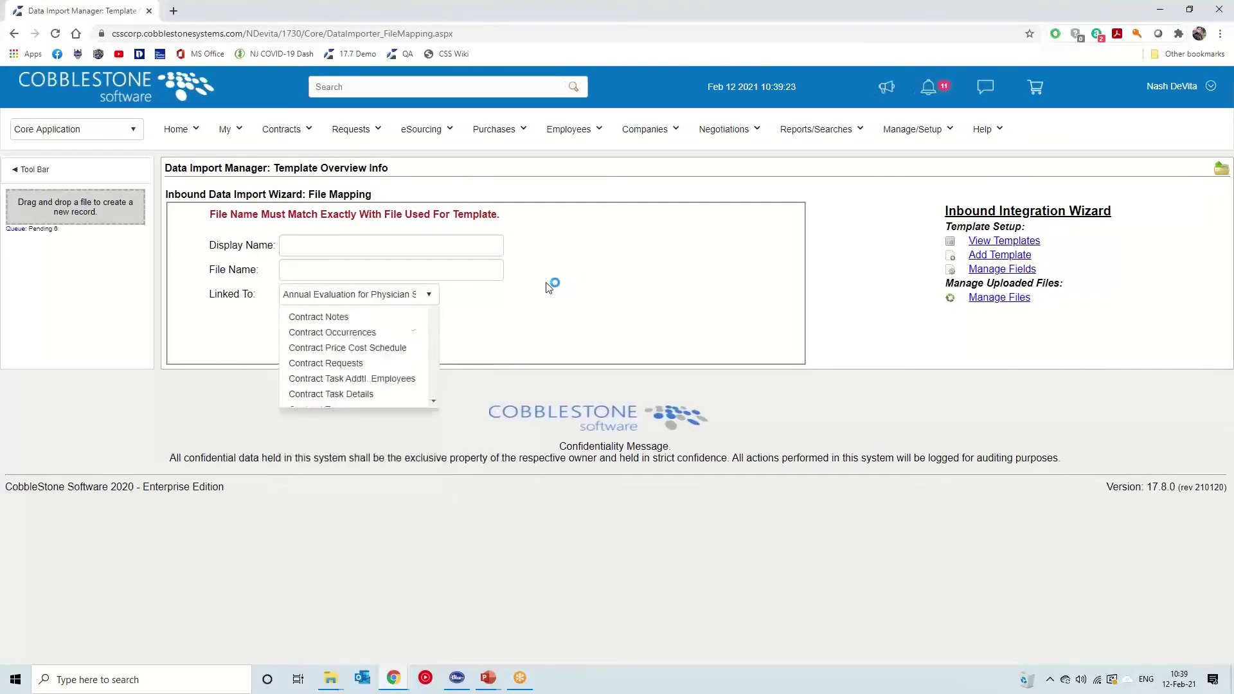
Step: Enter the display name New Contract Test and the file name NewConTst.csv, and link the template to Contract Details
{"action": "left_click", "coordinate": [422, 244]}
{"action": "left_click", "coordinate": [373, 298]}
{"action": "left_click", "coordinate": [383, 270]}
{"action": "left_click", "coordinate": [360, 321]}
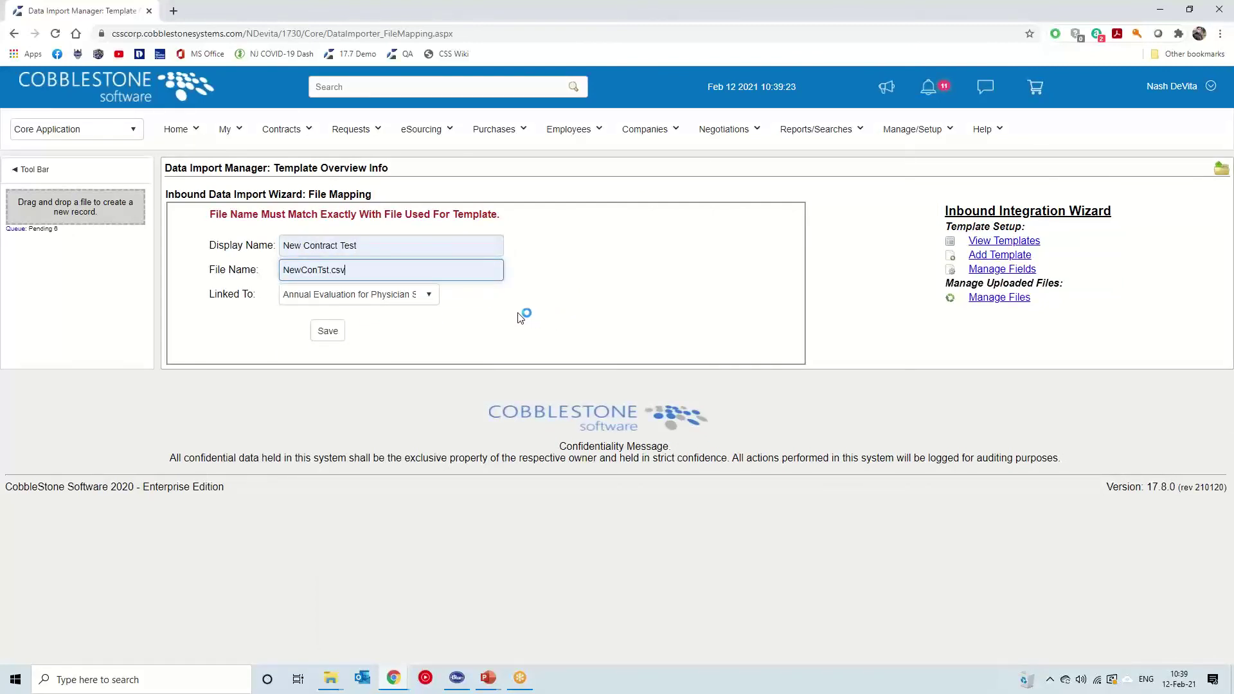
{"action": "left_click", "coordinate": [433, 295]}
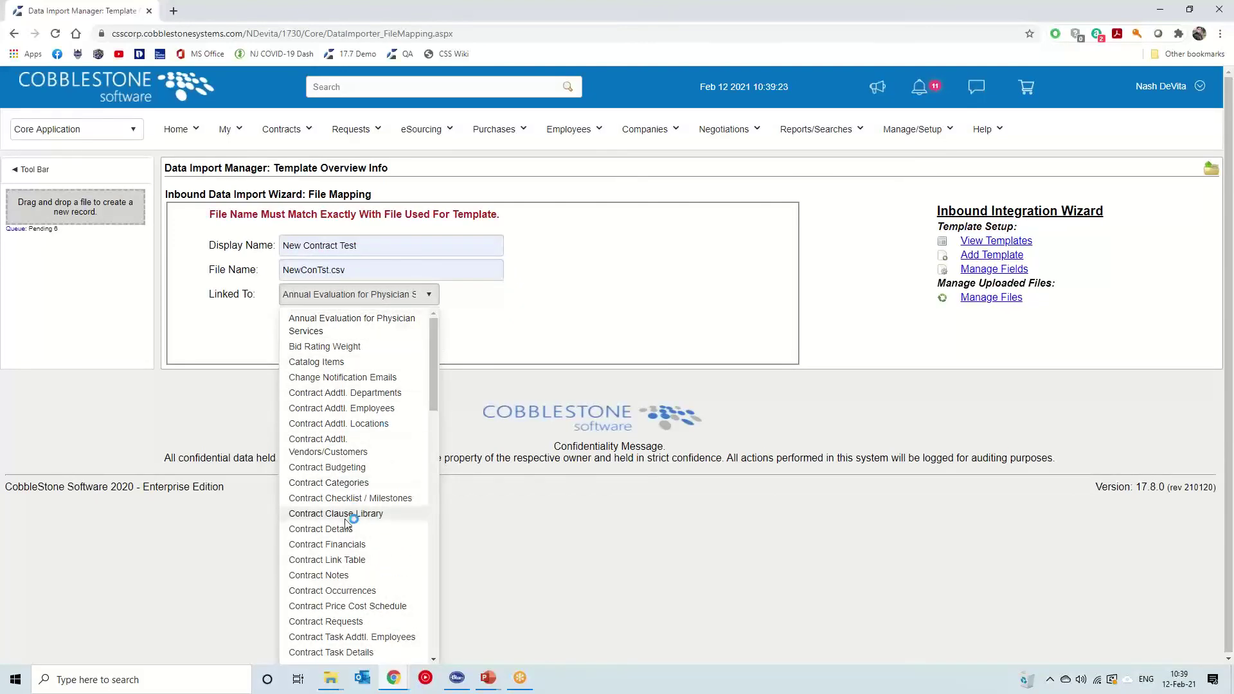
{"action": "left_click", "coordinate": [363, 529]}
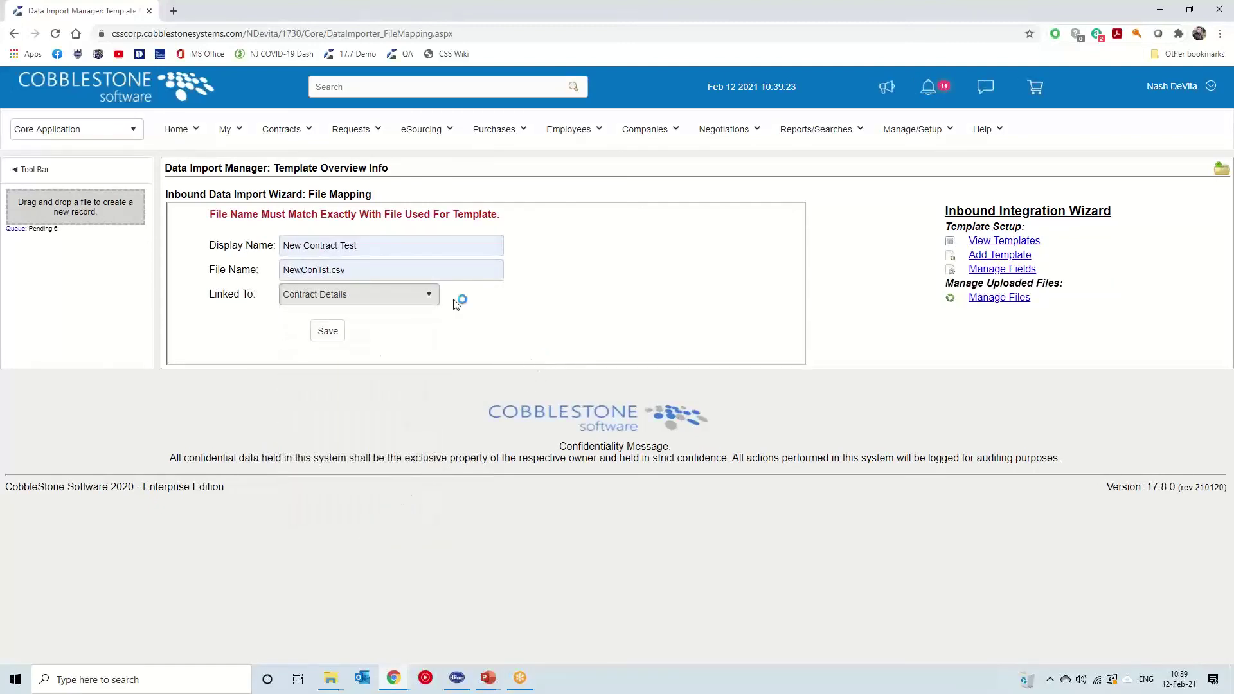
Step: Change the display name to New Contract Test2 and the file name to NewConTs2t.csv, and save the template
{"action": "left_click", "coordinate": [392, 250]}
{"action": "type", "text": "2"}
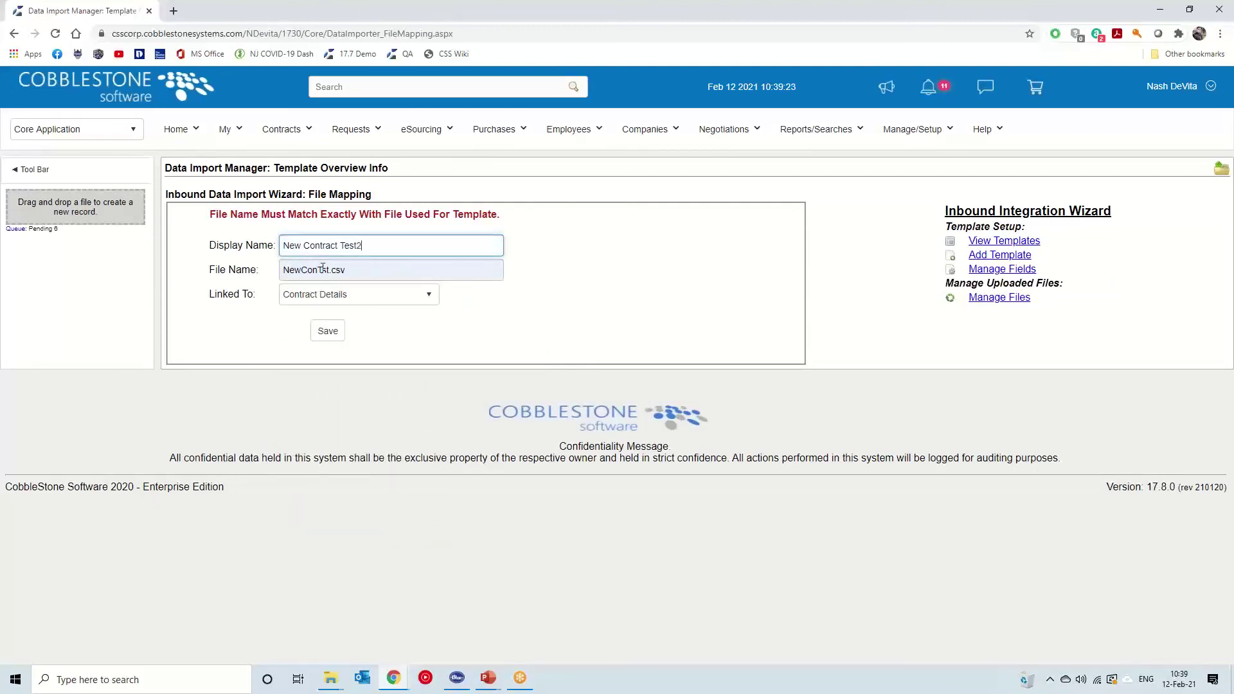
{"action": "left_click", "coordinate": [332, 270]}
{"action": "type", "text": "2"}
{"action": "left_click", "coordinate": [328, 330]}
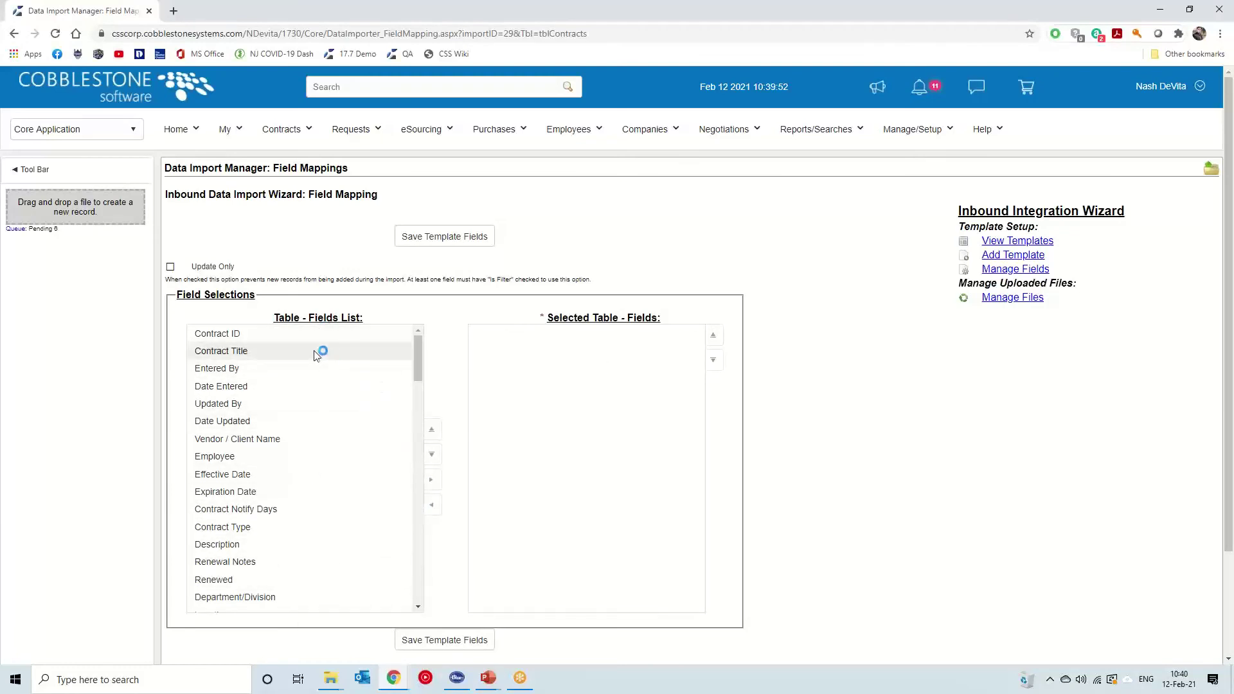
Step: Add Contract ID to the template's selected fields, mark it as a filter and enable Update Only
{"action": "left_click", "coordinate": [268, 340]}
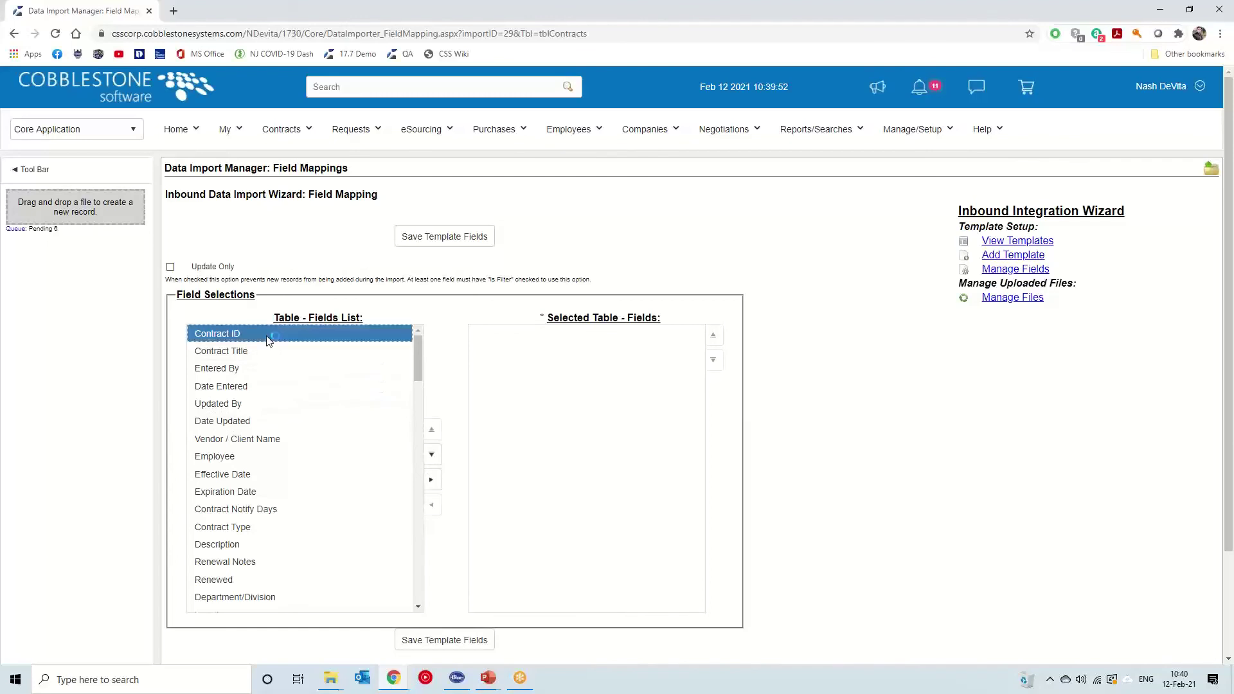
{"action": "left_click", "coordinate": [432, 481]}
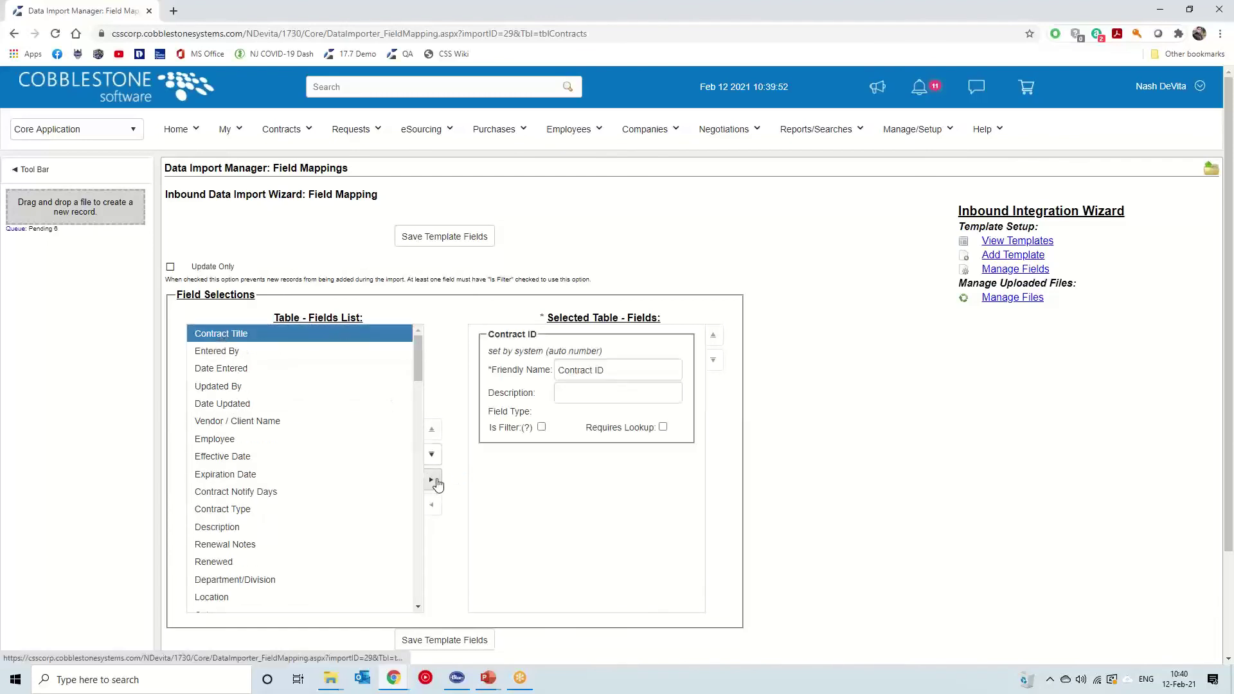
{"action": "left_click", "coordinate": [542, 428]}
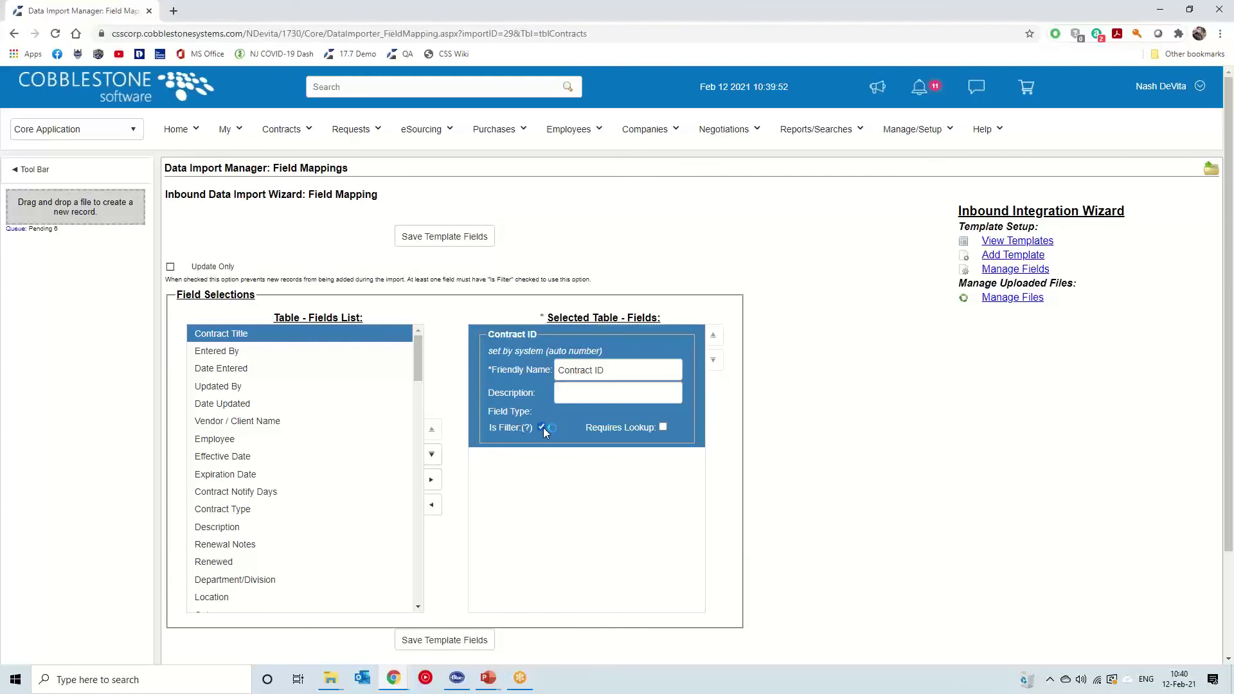
{"action": "left_click", "coordinate": [171, 267]}
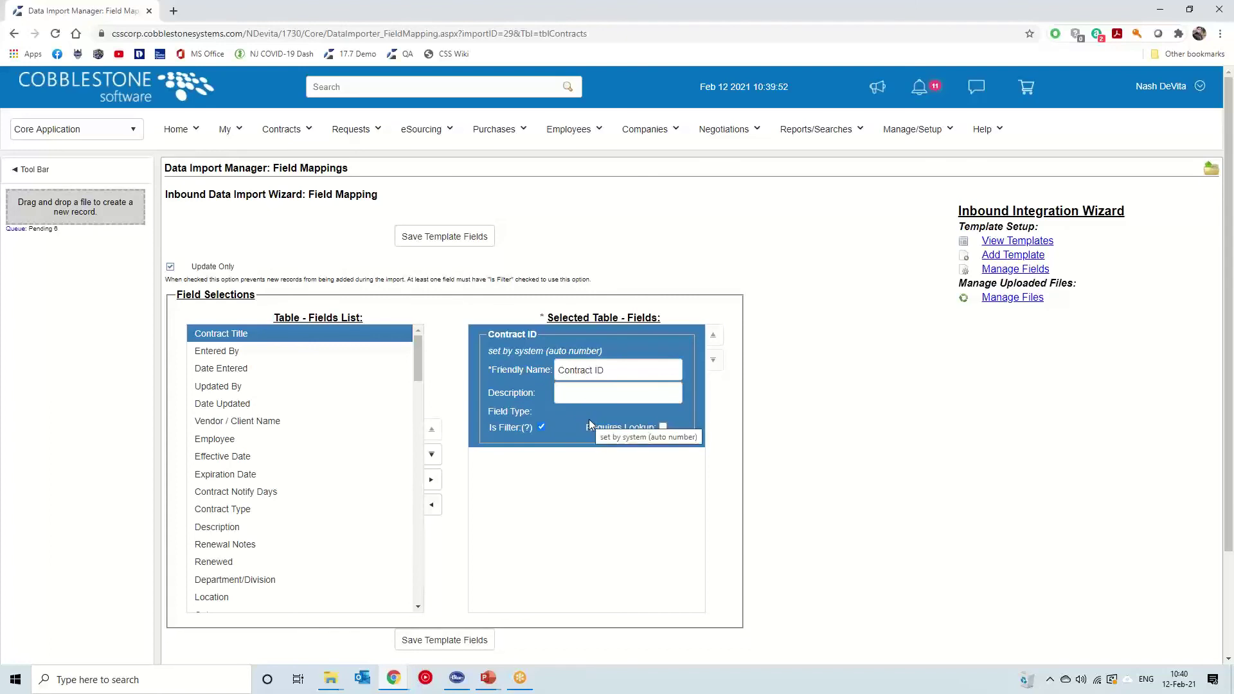
Step: Clear the filter setting on Contract ID and remove it from the selected fields
{"action": "left_click", "coordinate": [541, 427]}
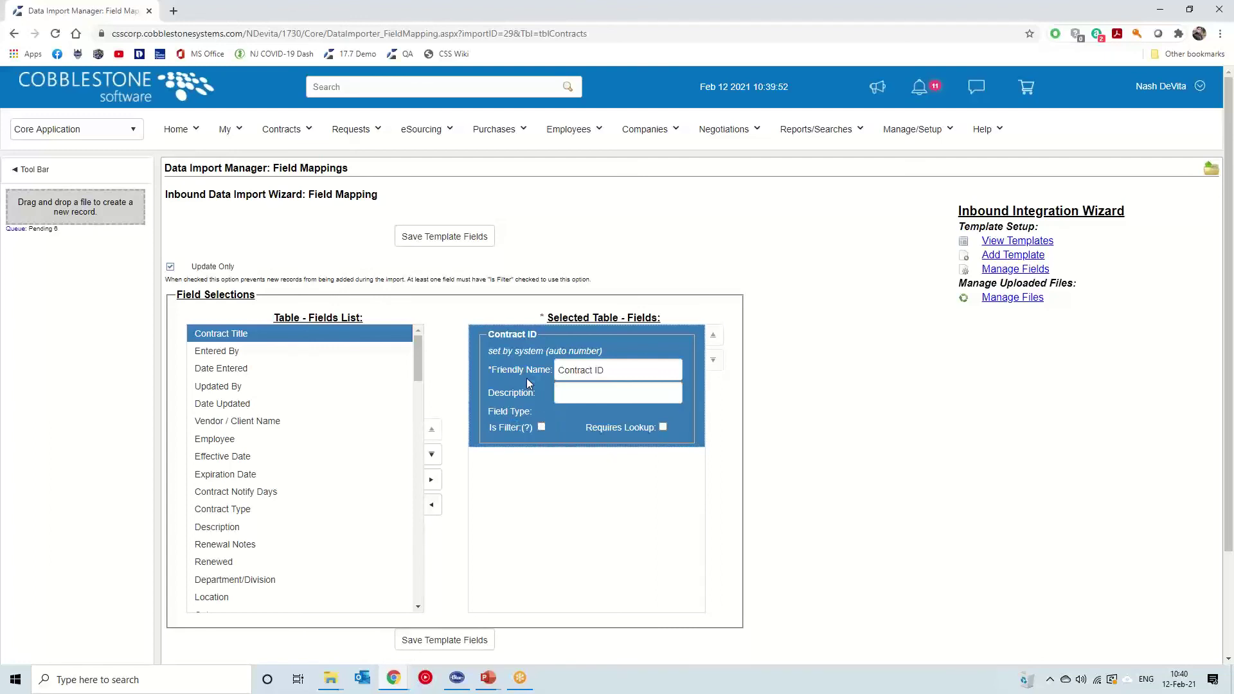
{"action": "left_click", "coordinate": [433, 507]}
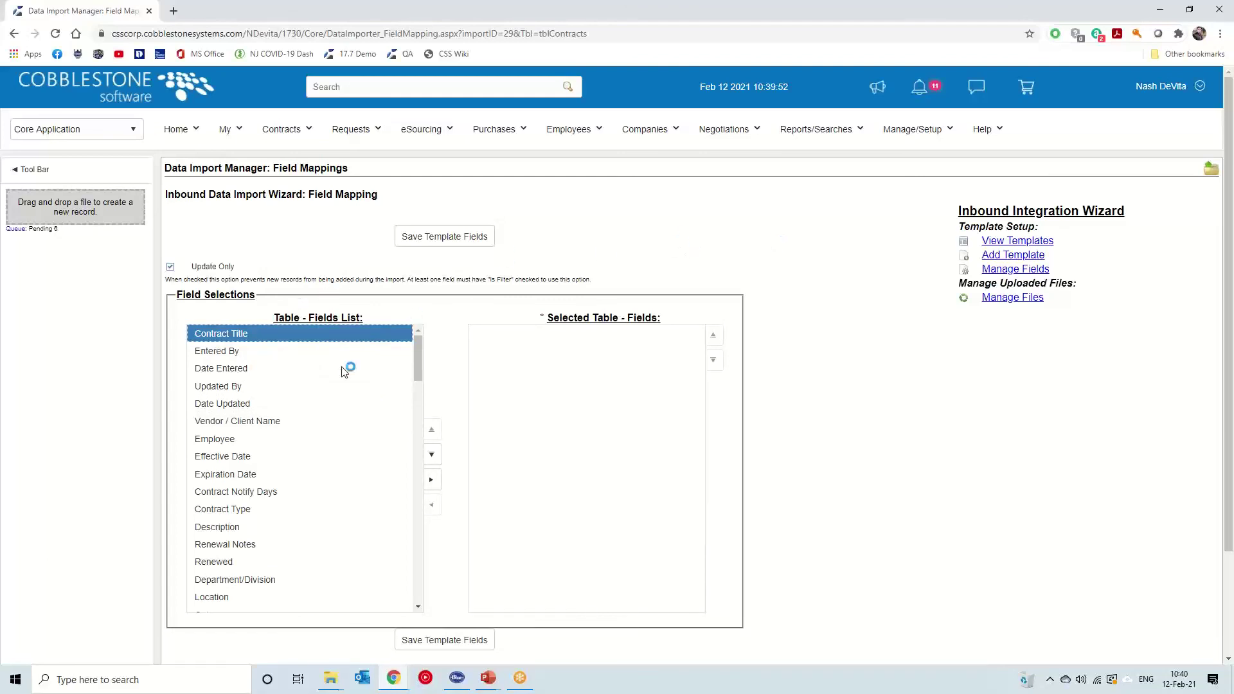
Step: Open the existing NewContracts import template's field mappings and examine its available and selected contract fields
{"action": "left_click", "coordinate": [1026, 257]}
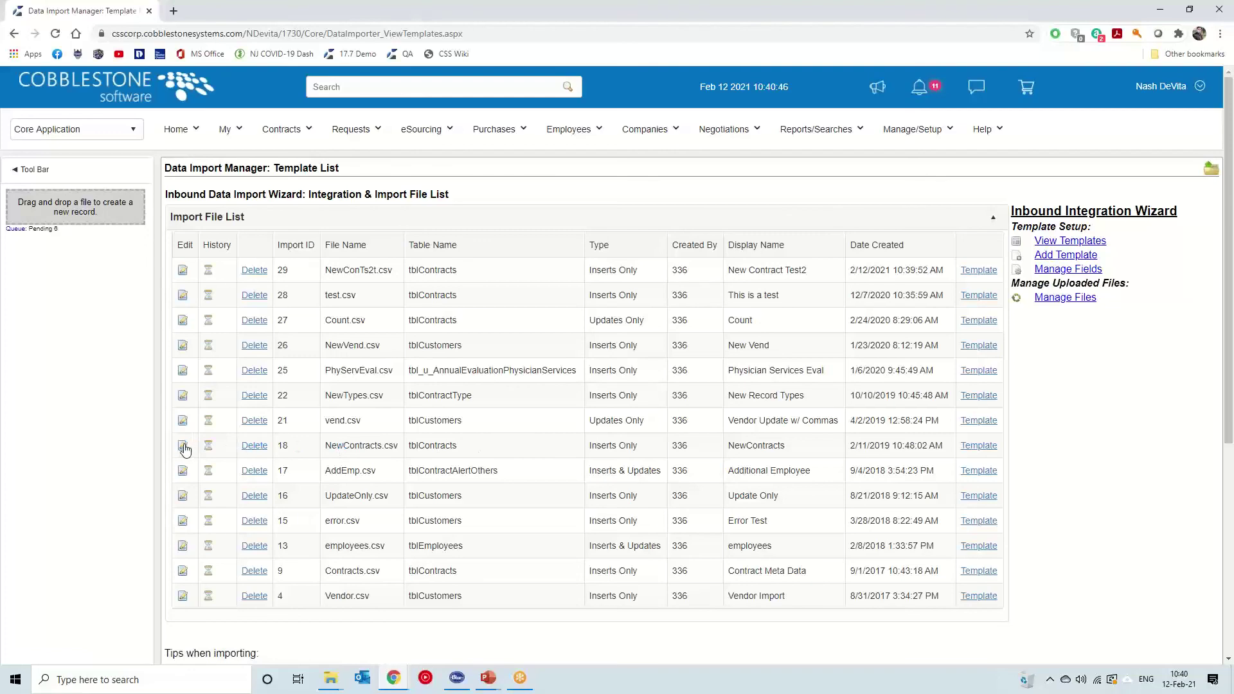
{"action": "left_click", "coordinate": [252, 446]}
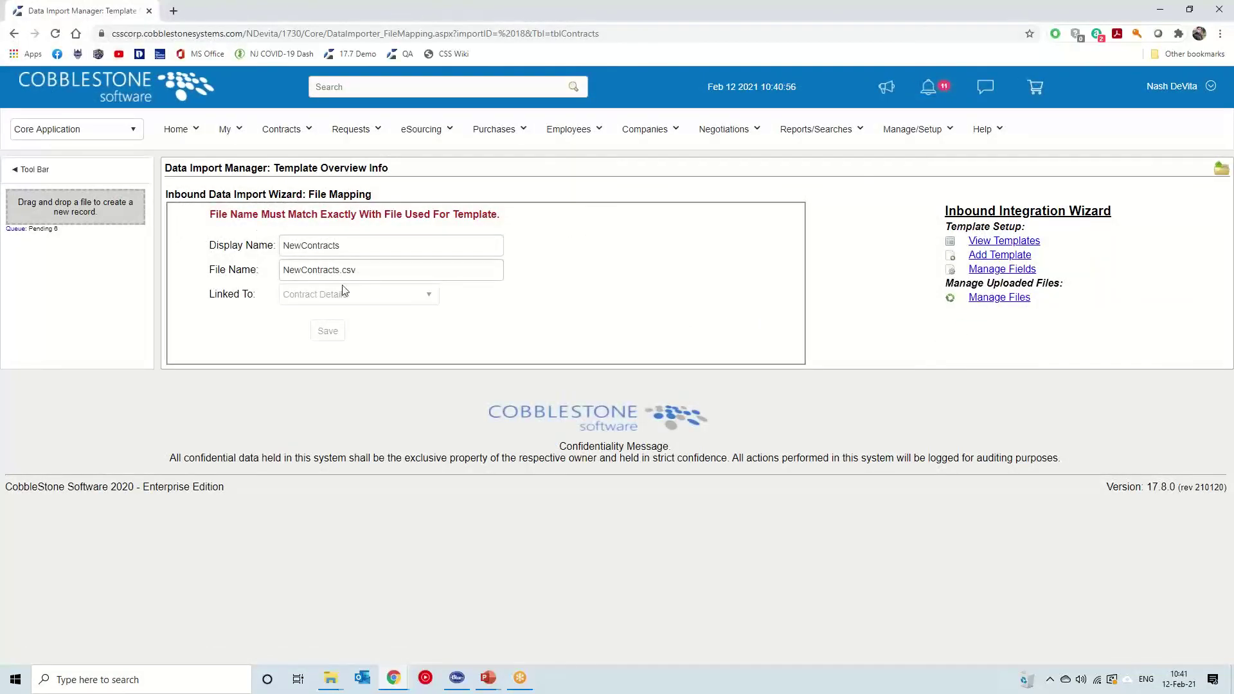
{"action": "left_click", "coordinate": [1022, 270]}
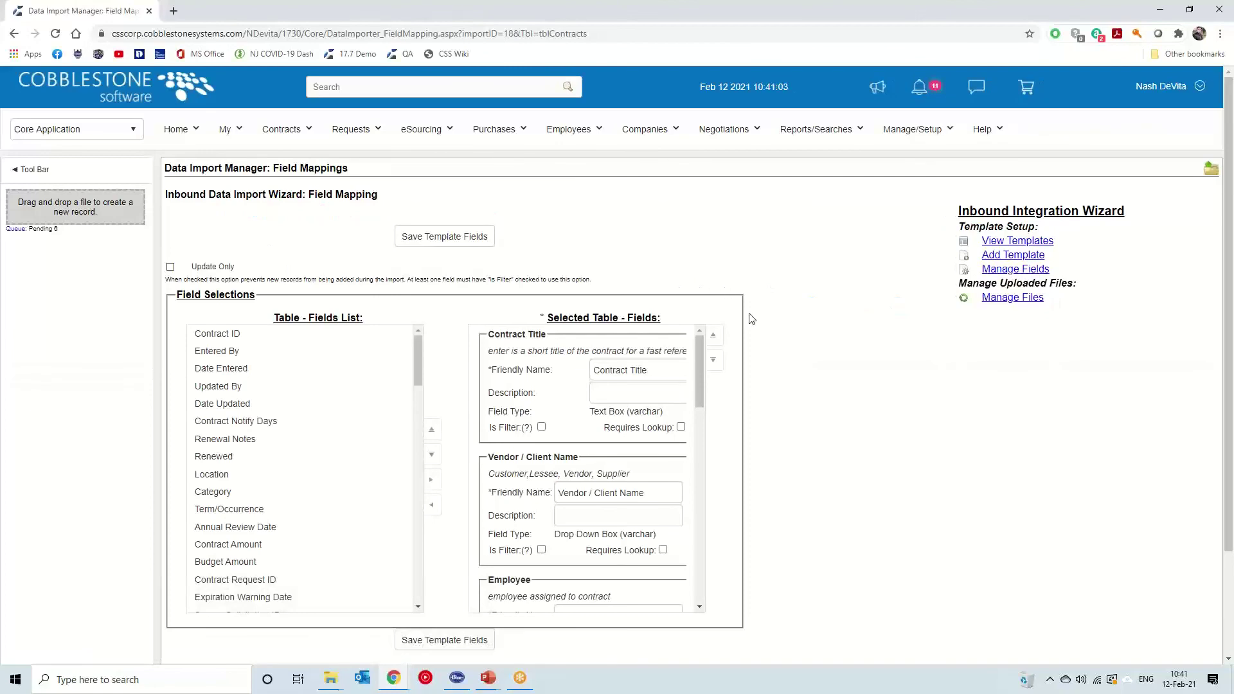
{"action": "scroll", "coordinate": [811, 424], "scroll_direction": "down", "scroll_amount": 1}
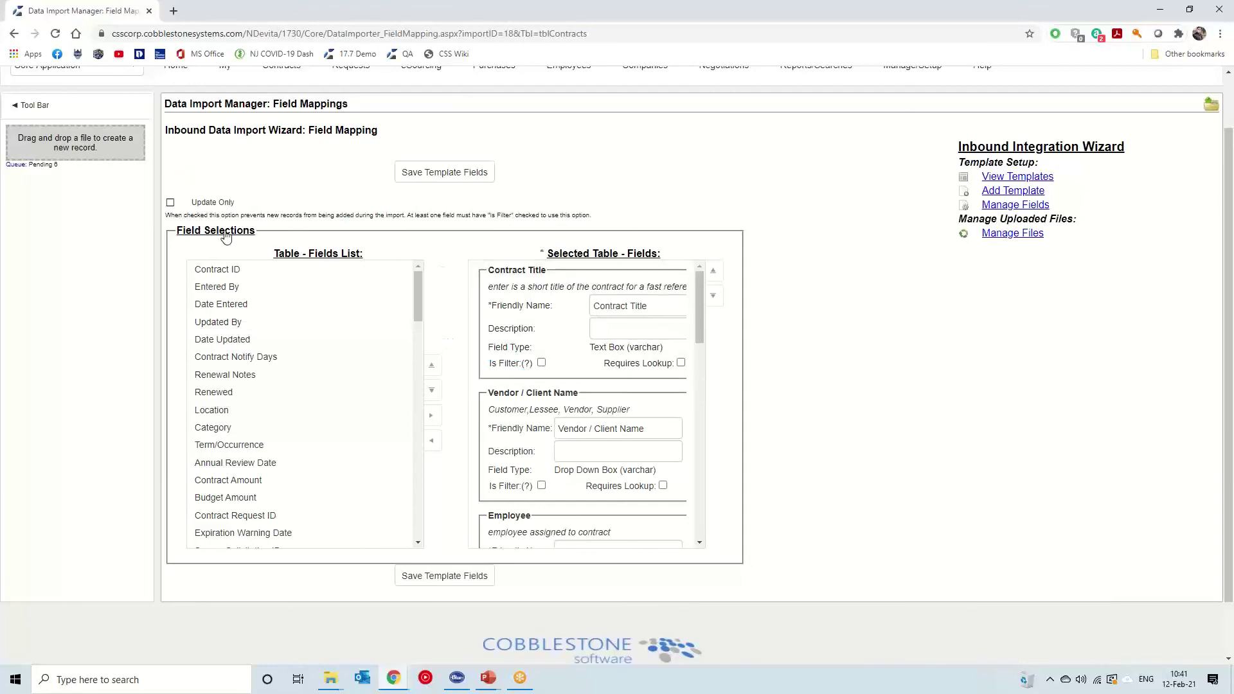
{"action": "scroll", "coordinate": [787, 334], "scroll_direction": "up", "scroll_amount": 1}
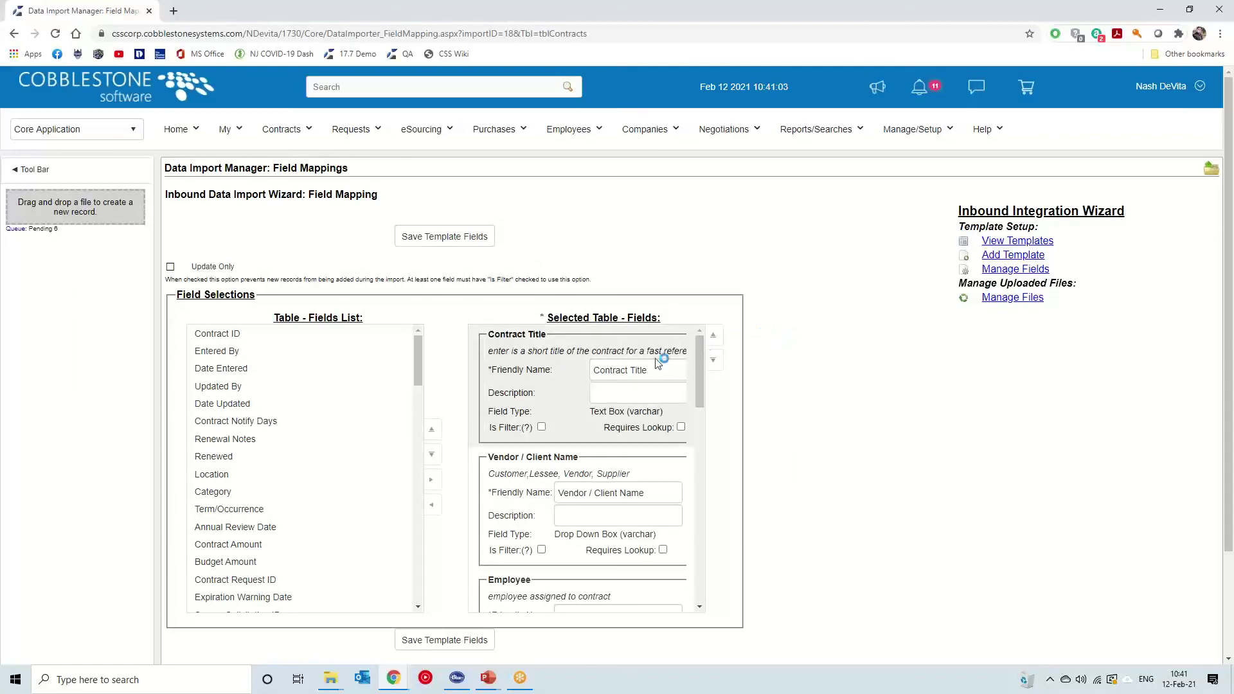
{"action": "left_click_drag", "start_coordinate": [698, 378], "coordinate": [710, 507]}
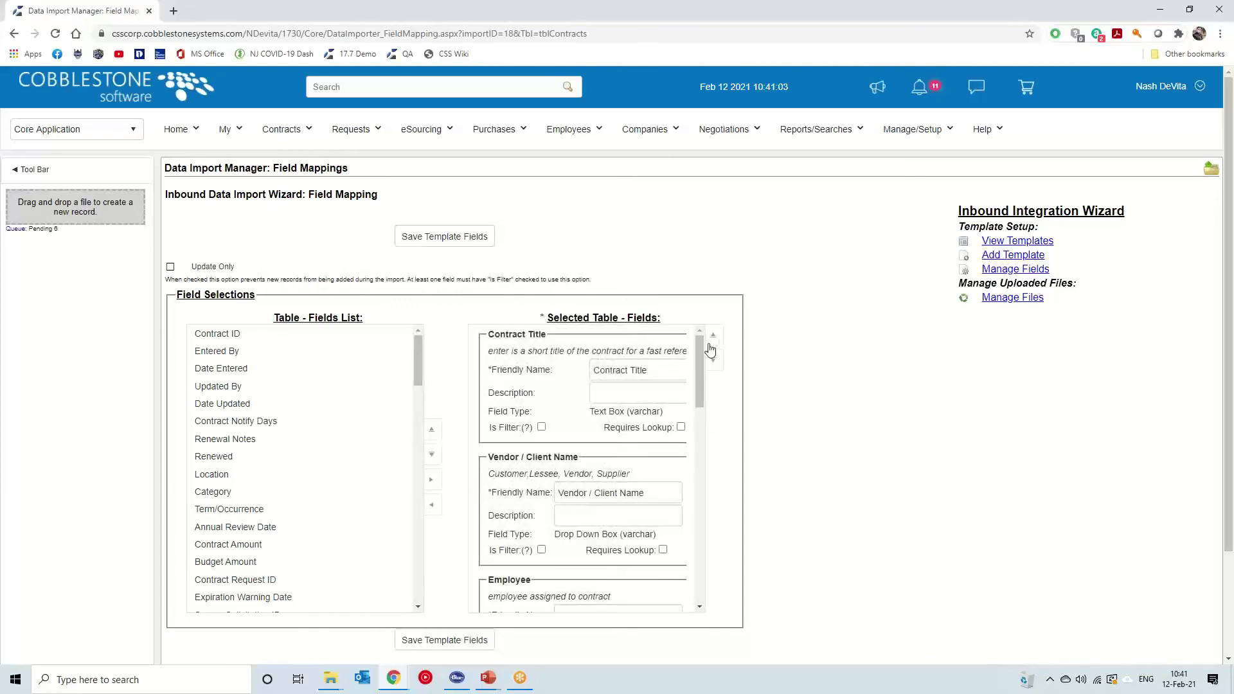
Step: Save the NewContracts template fields and return to the template list
{"action": "left_click", "coordinate": [428, 649]}
{"action": "left_click", "coordinate": [1036, 243]}
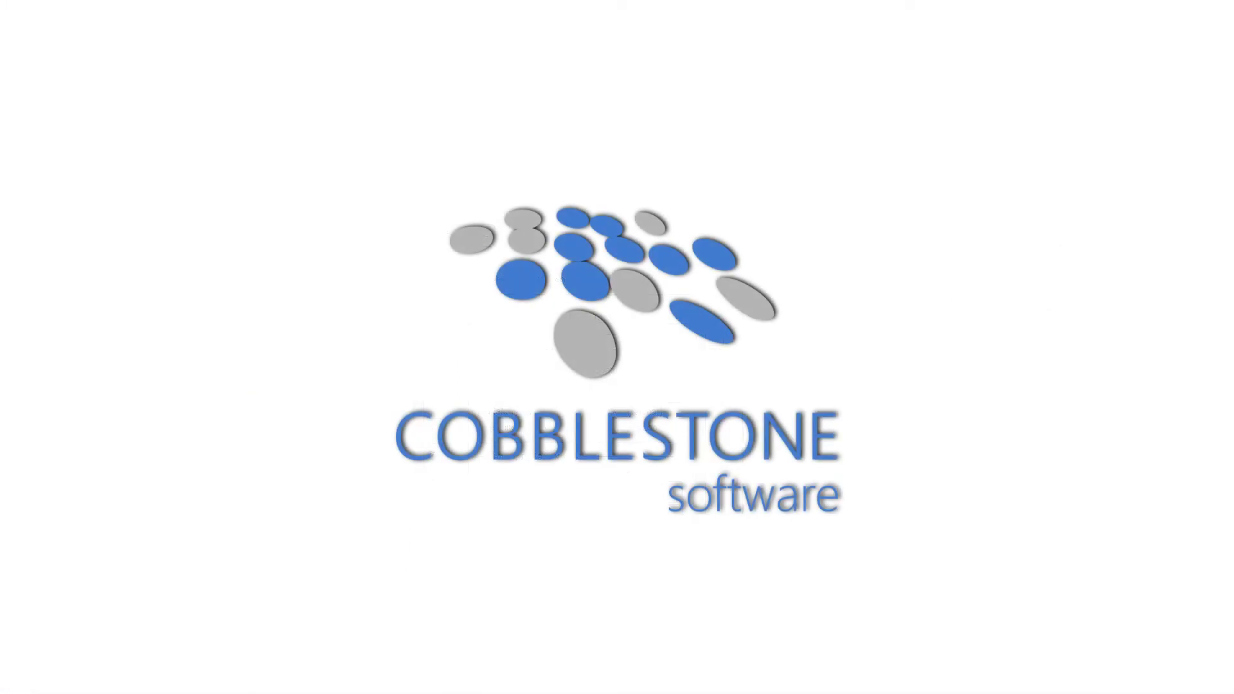